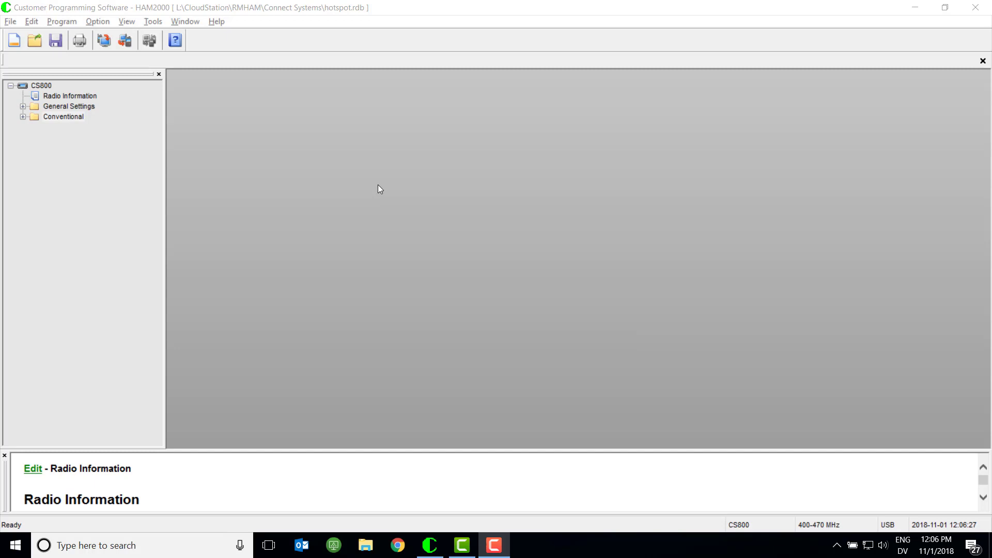
# Expand Conventional and DMR Services to reach the ten-entry DMR contact list.
pyautogui.click(23, 117)
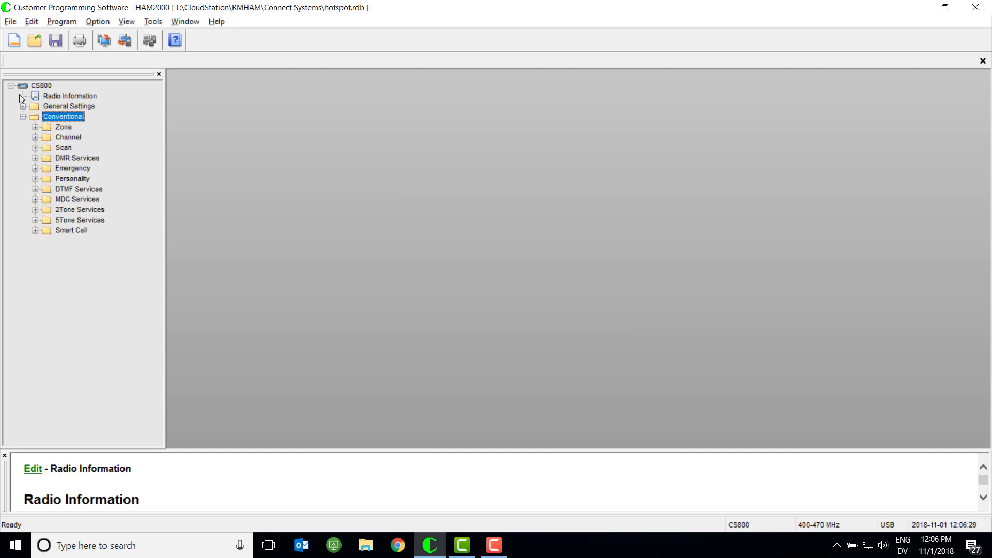
pyautogui.click(35, 158)
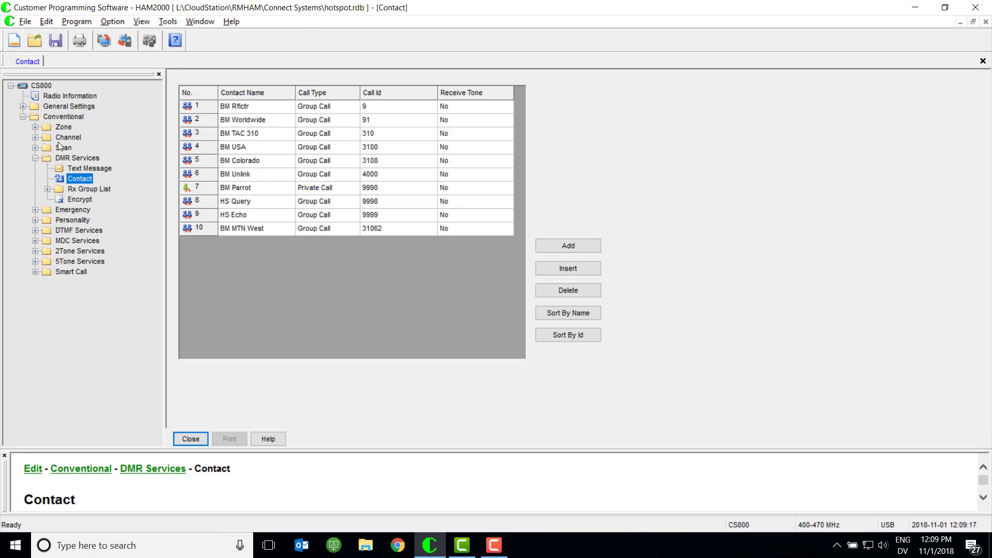
# Open Rx Group 1 and rename it BM All.
pyautogui.click(50, 190)
pyautogui.click(87, 200)
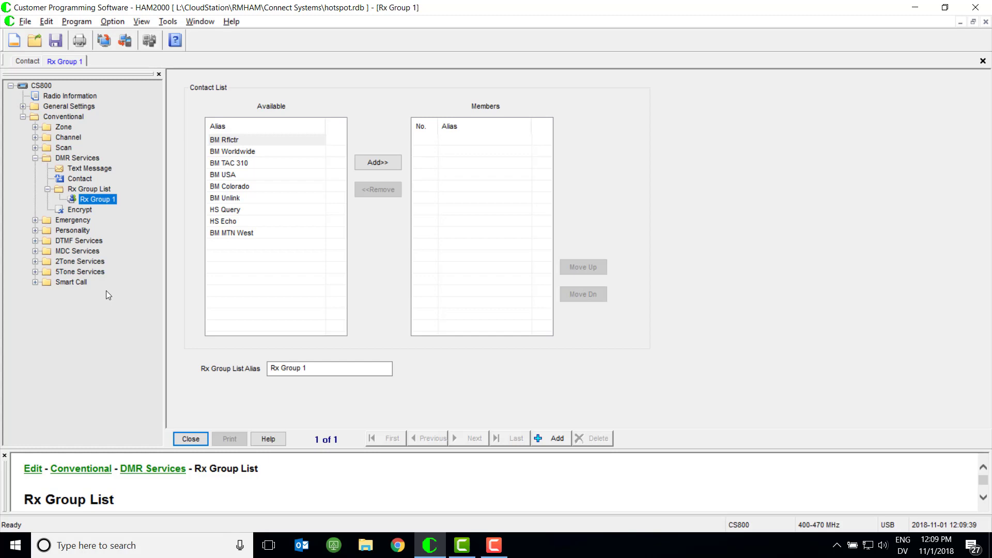
pyautogui.click(274, 368)
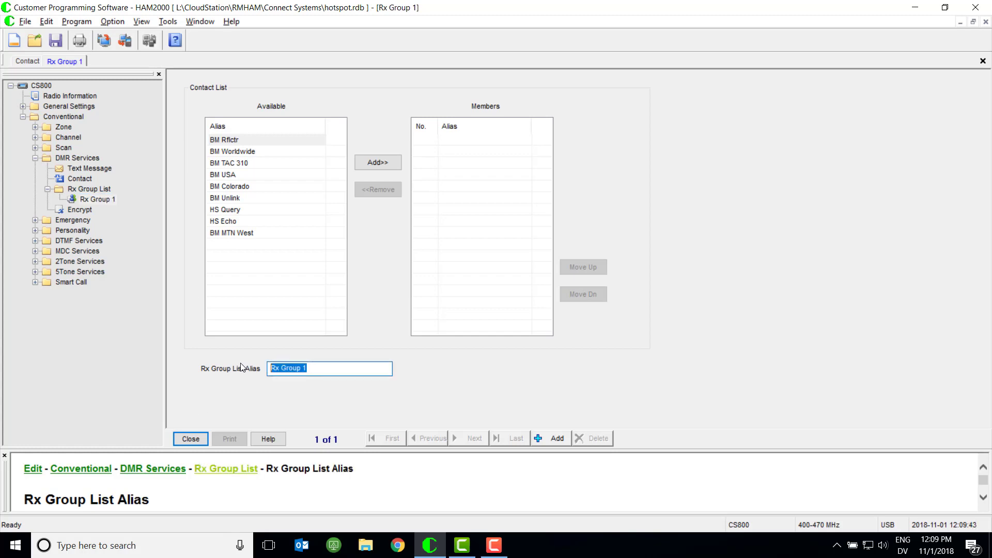
pyautogui.write('NR')
pyautogui.press('BackSpace')
pyautogui.press('BackSpace')
pyautogui.write('BM All')
# Add the BM Rflctr through BM MTN West contacts as group members.
pyautogui.moveTo(273, 138); pyautogui.dragTo(297, 149)
pyautogui.click(385, 163)
pyautogui.press('Return')
pyautogui.press('Return')
pyautogui.press('Return')
pyautogui.press('Return')
pyautogui.press('Return')
pyautogui.press('Return')
pyautogui.press('Return')
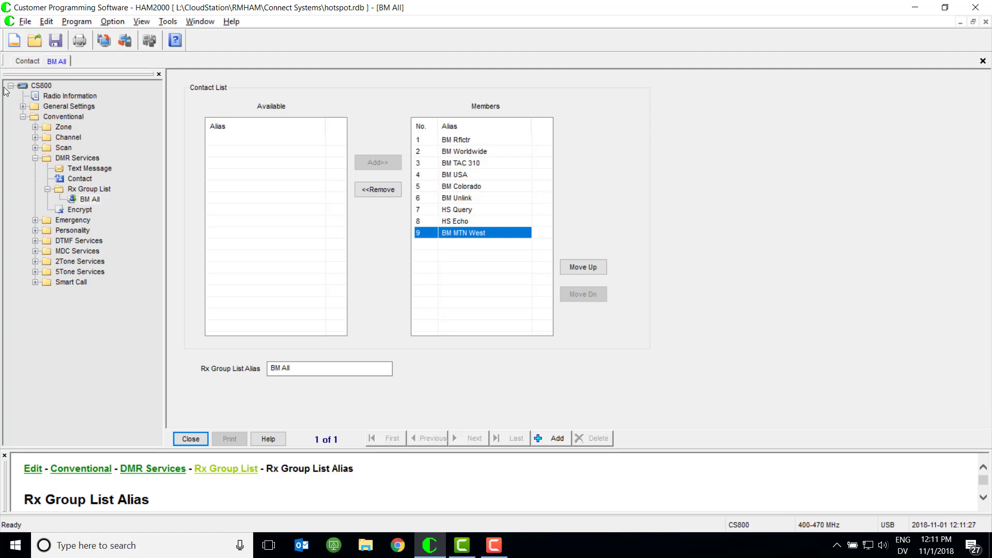
# Open digital channel DCH 1 and set its transmit contact to BM Worldwide.
pyautogui.click(35, 137)
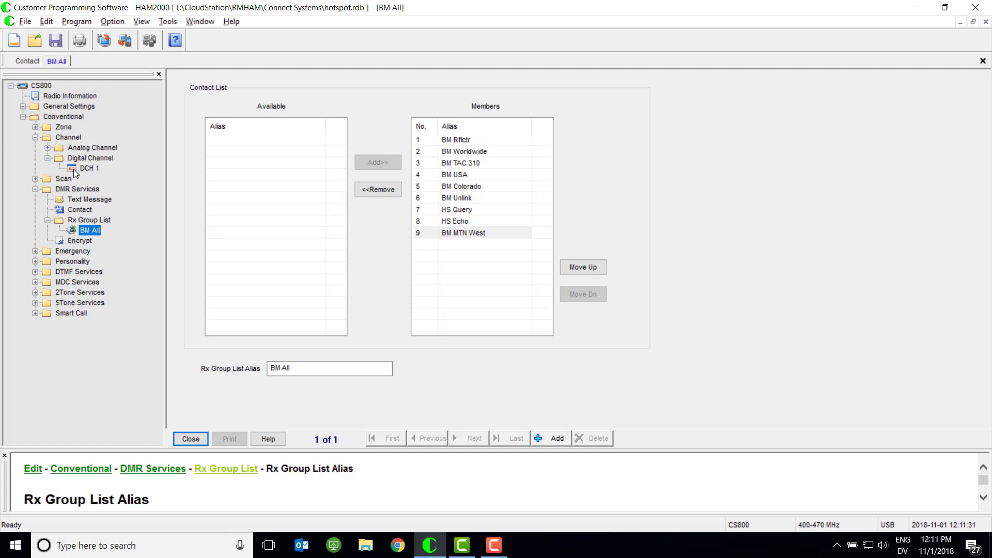
pyautogui.click(76, 169)
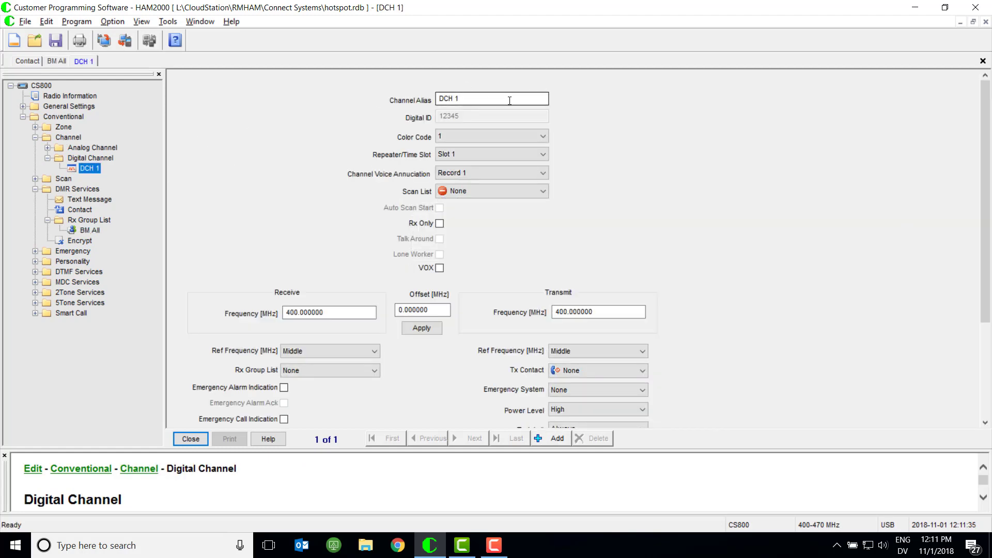
pyautogui.click(645, 376)
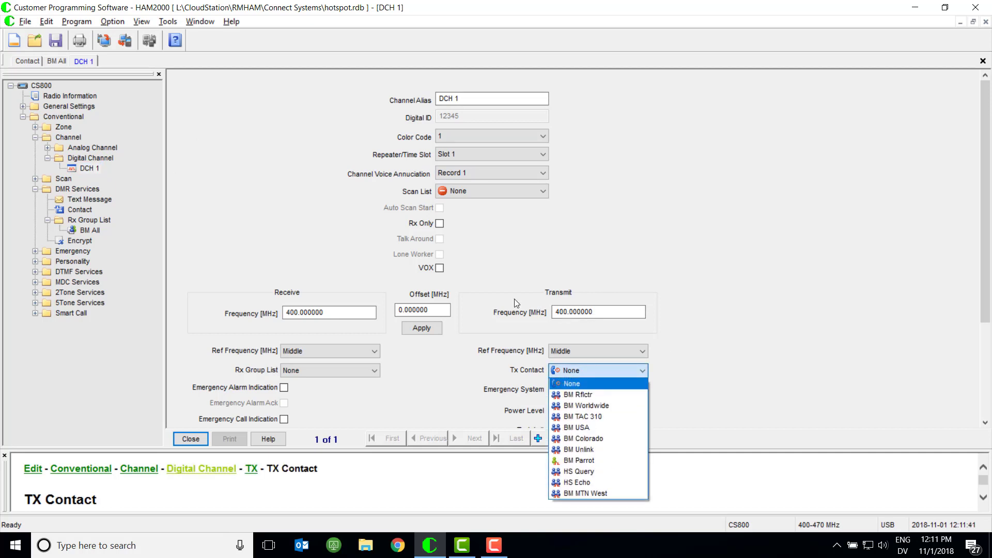
pyautogui.click(629, 406)
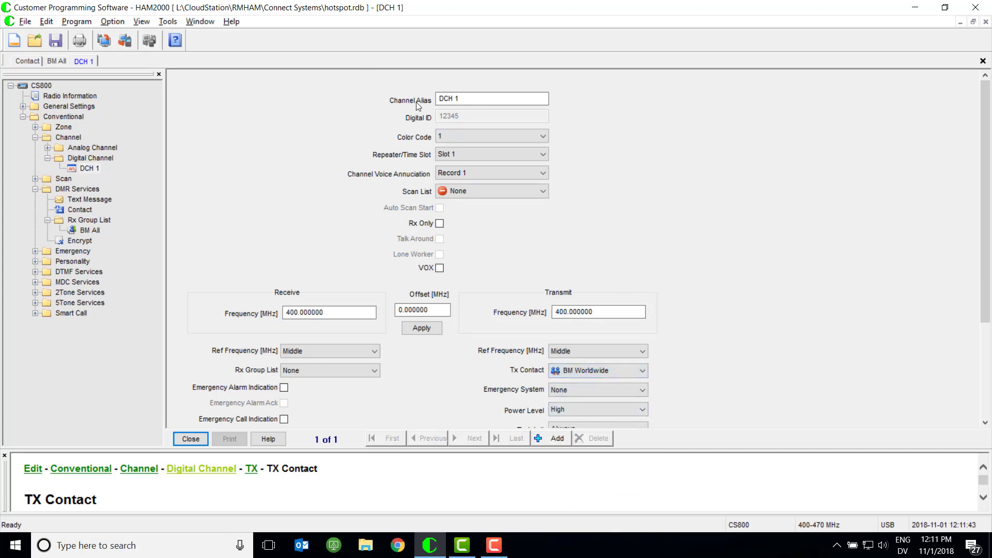
# Rename the channel Hotspot WW and assign it the BM All receive group list.
pyautogui.click(509, 98)
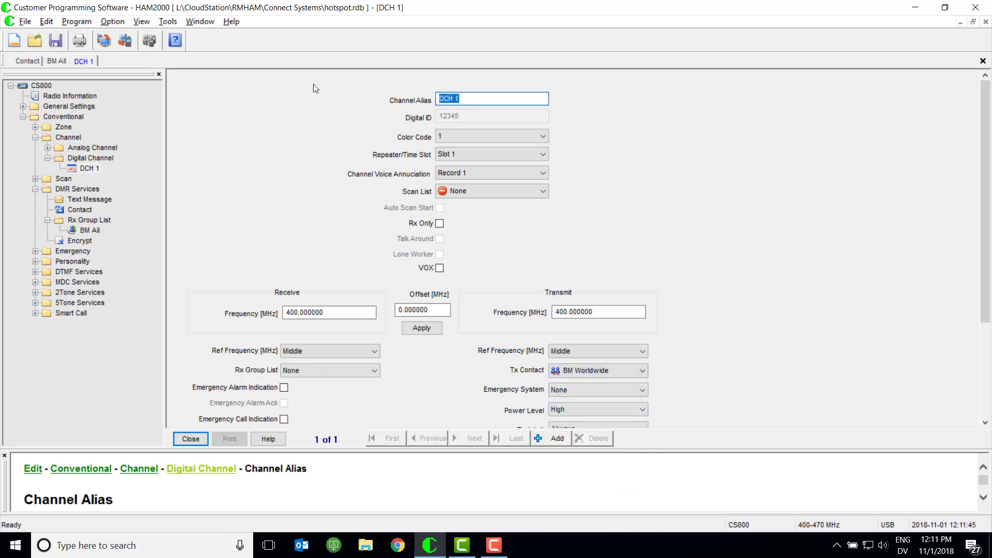
pyautogui.write('Hotspot WW')
pyautogui.click(497, 149)
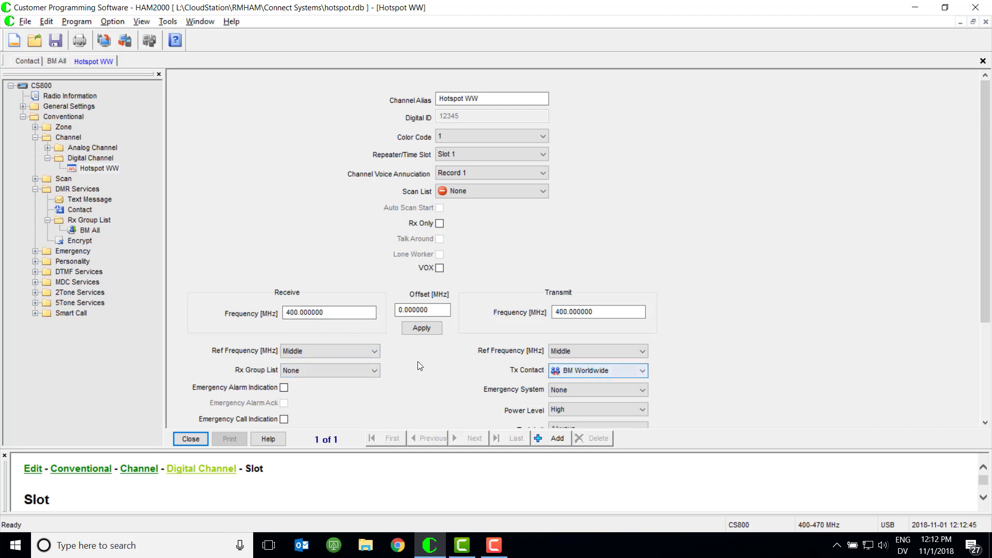
pyautogui.click(354, 372)
pyautogui.click(349, 392)
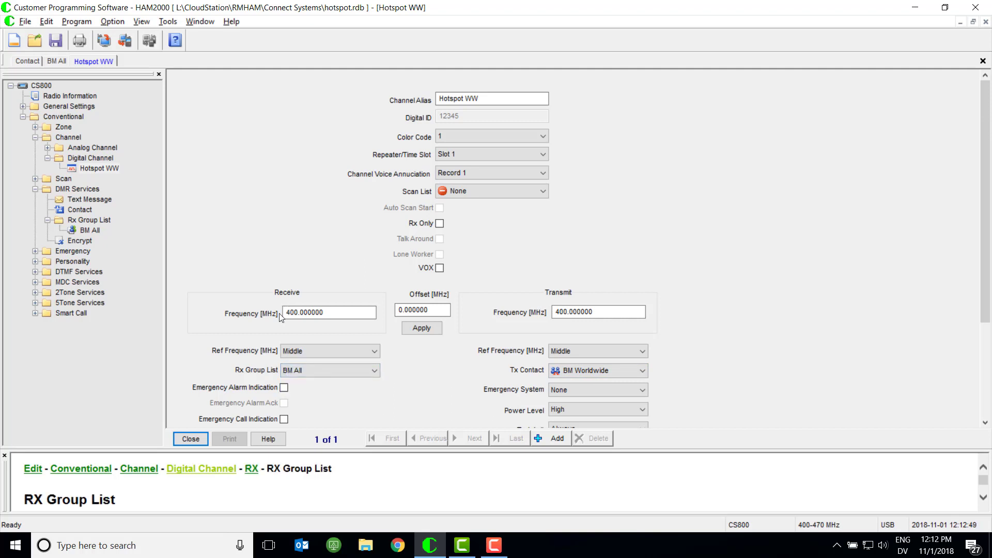
# Set both receive and transmit frequencies to 446.2125 MHz.
pyautogui.scroll(-2, 757, 268)
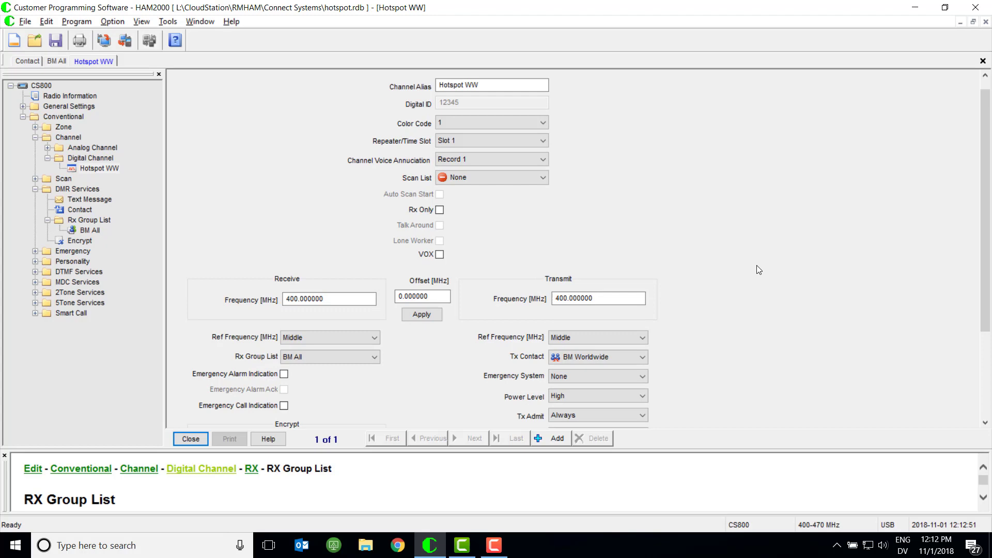
pyautogui.click(362, 285)
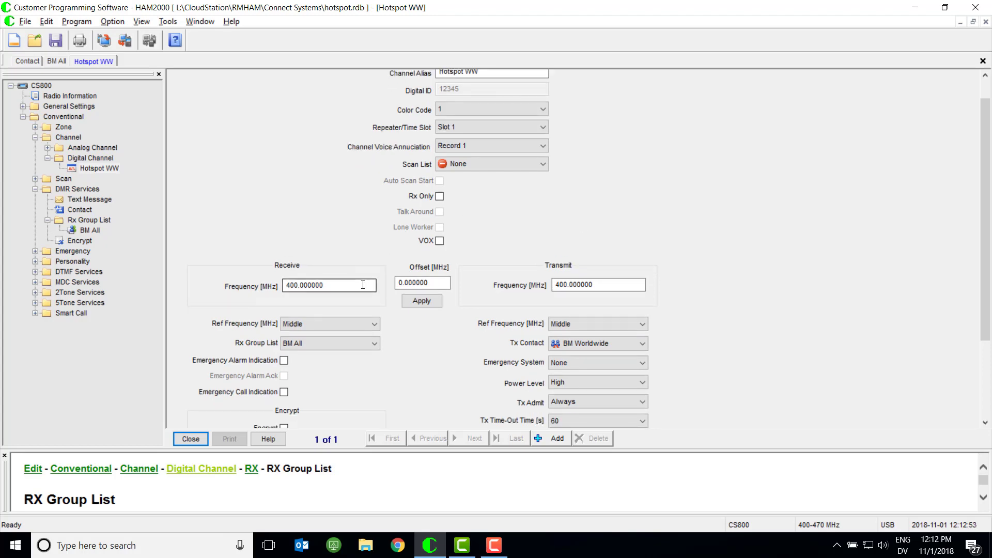
pyautogui.doubleClick(363, 285)
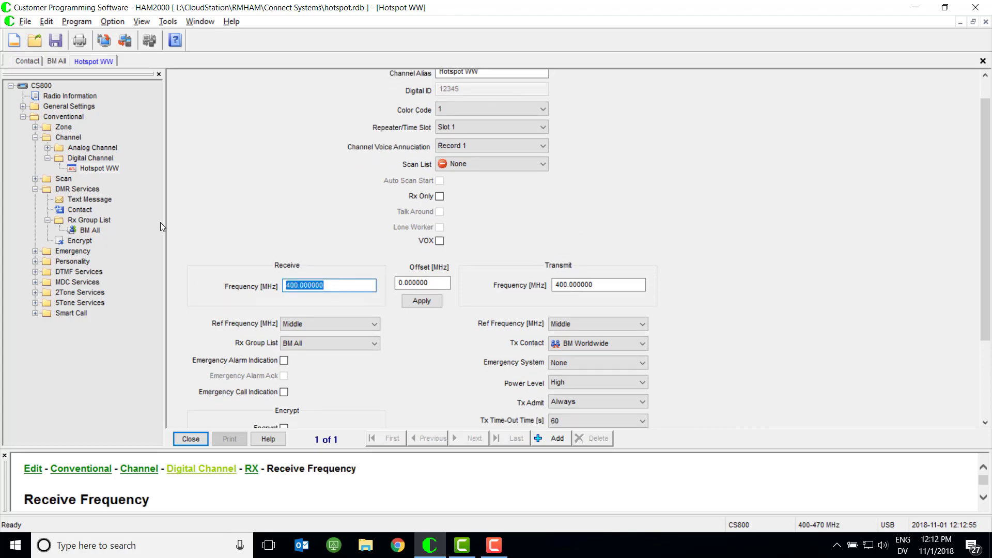
pyautogui.write('446.2125')
pyautogui.click(423, 304)
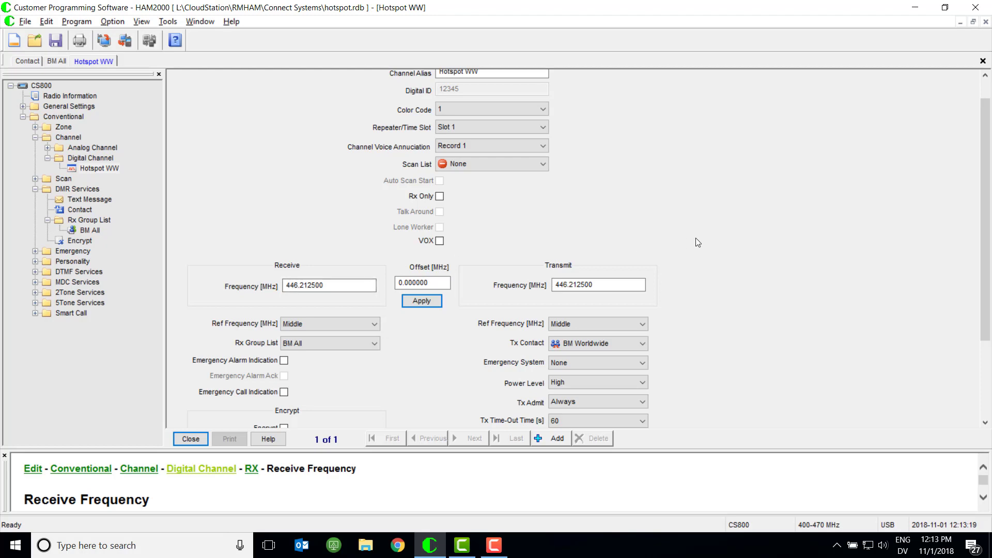
# Set Tx Admit to Color Code Free and Tx Time-Out Time to 120 seconds.
pyautogui.scroll(-2, 738, 240)
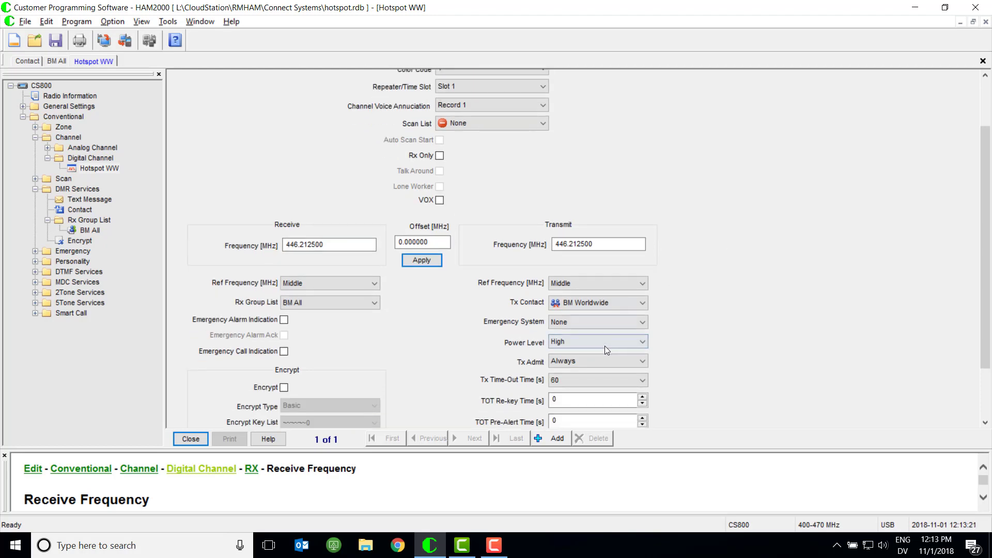
pyautogui.click(613, 361)
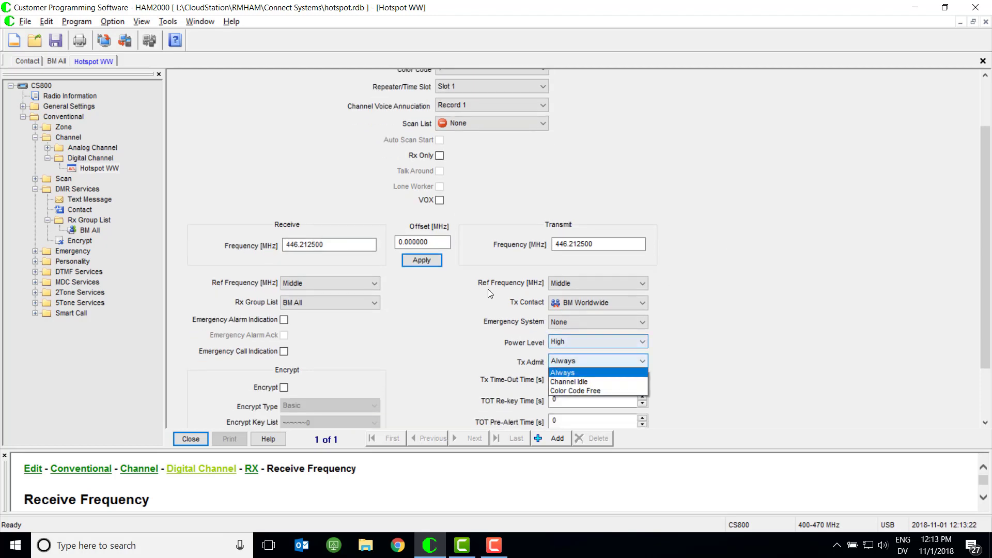
pyautogui.click(604, 391)
pyautogui.click(612, 382)
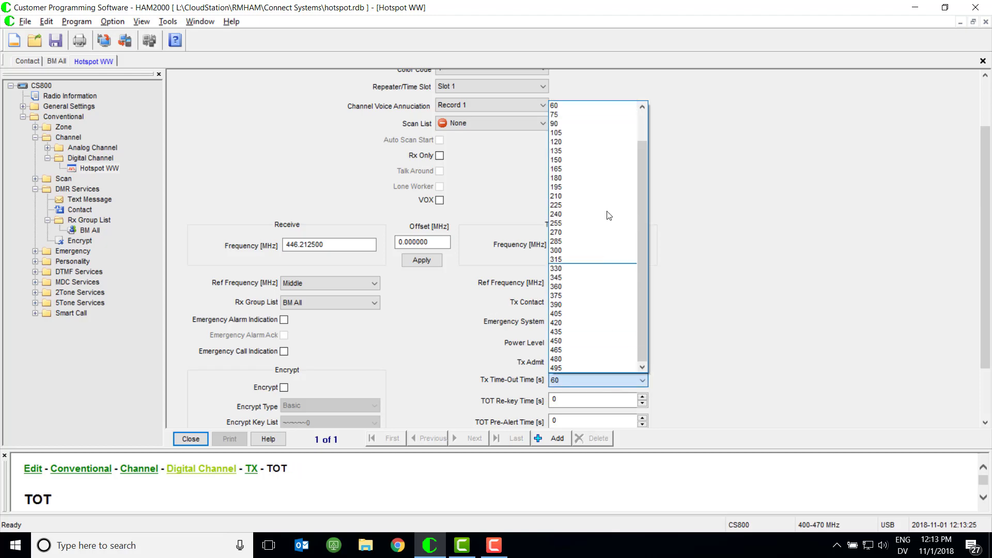
pyautogui.click(610, 141)
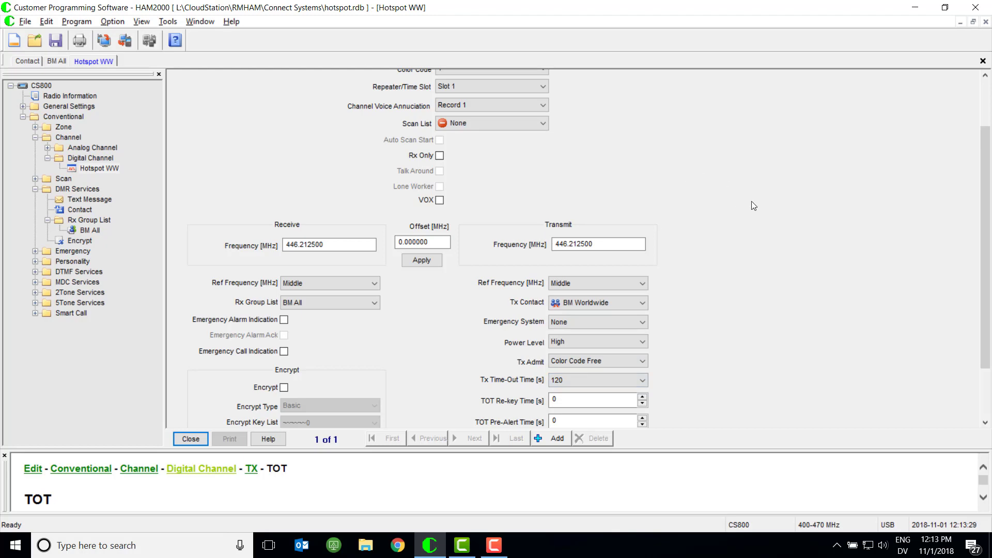
pyautogui.scroll(-1, 755, 205)
pyautogui.scroll(3, 755, 205)
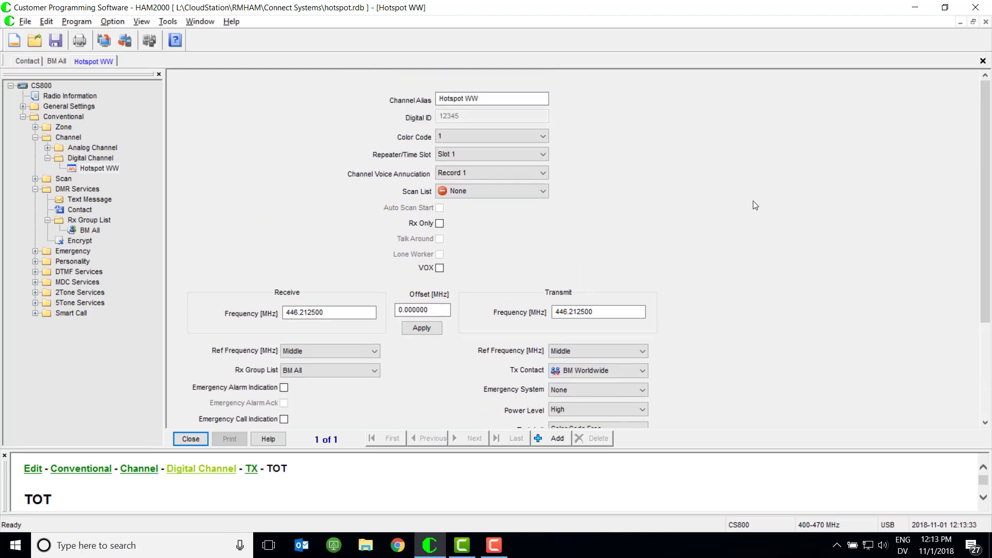
# Save, then add channel DCH 1 and paste the Hotspot WW settings into it.
pyautogui.click(50, 33)
pyautogui.click(550, 438)
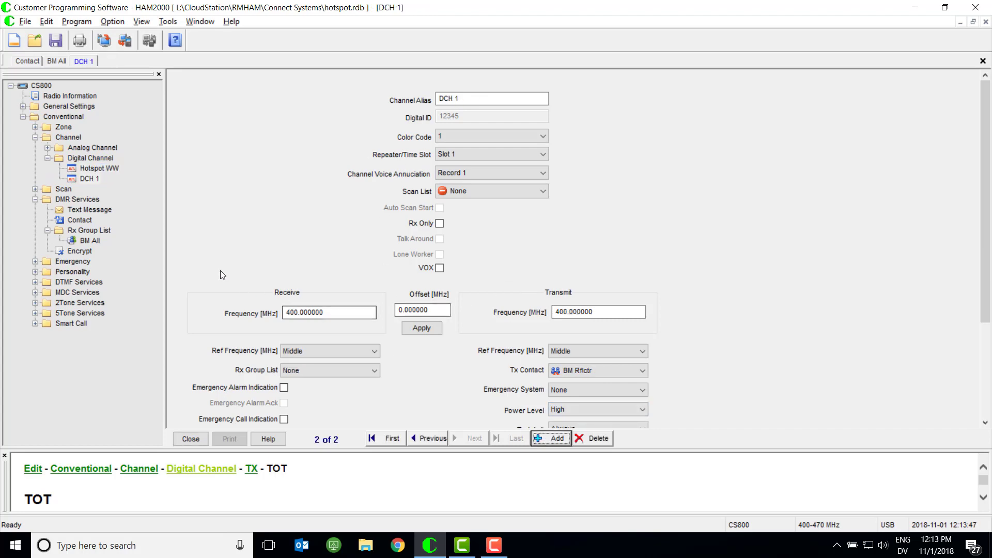
pyautogui.click(100, 168)
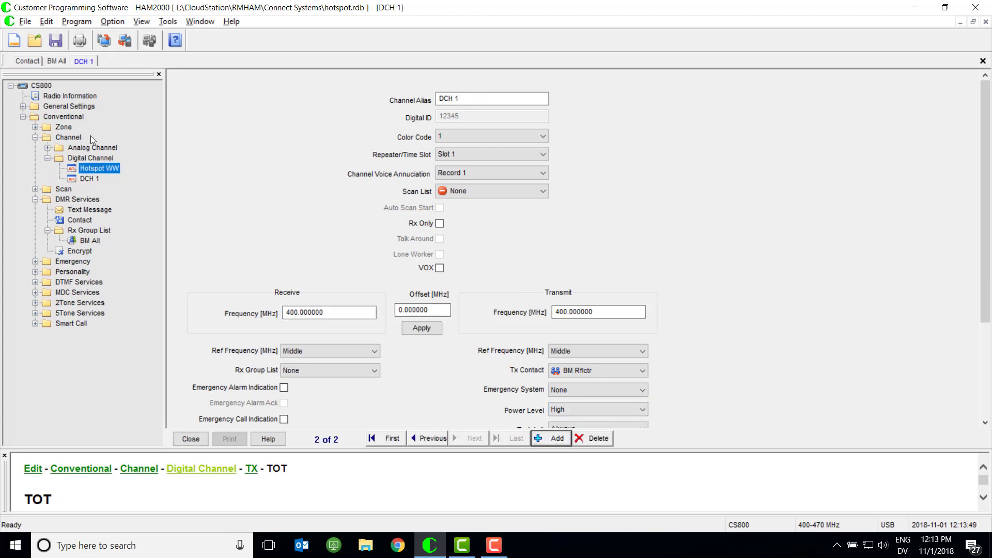
pyautogui.rightClick(113, 169)
pyautogui.click(87, 178)
pyautogui.rightClick(86, 178)
pyautogui.click(99, 198)
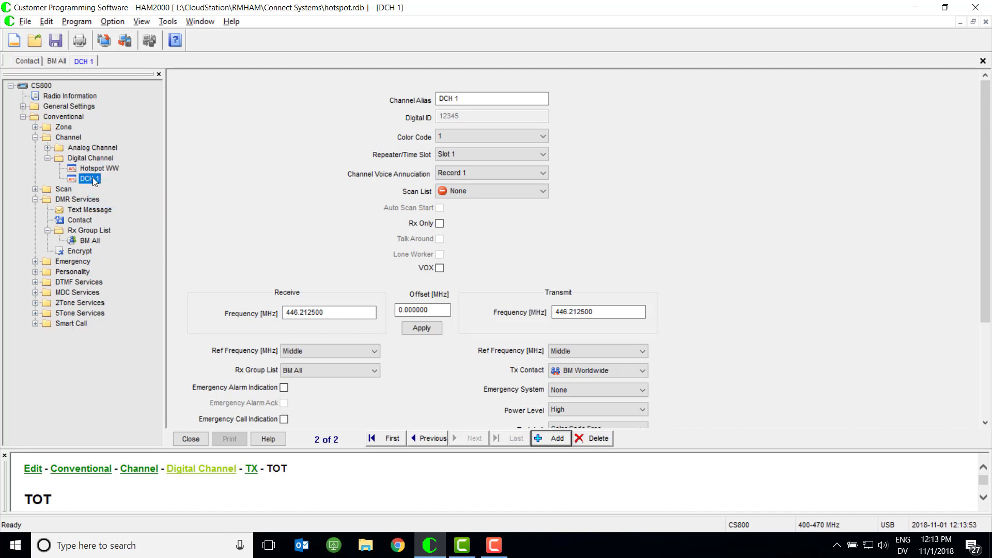
pyautogui.click(92, 178)
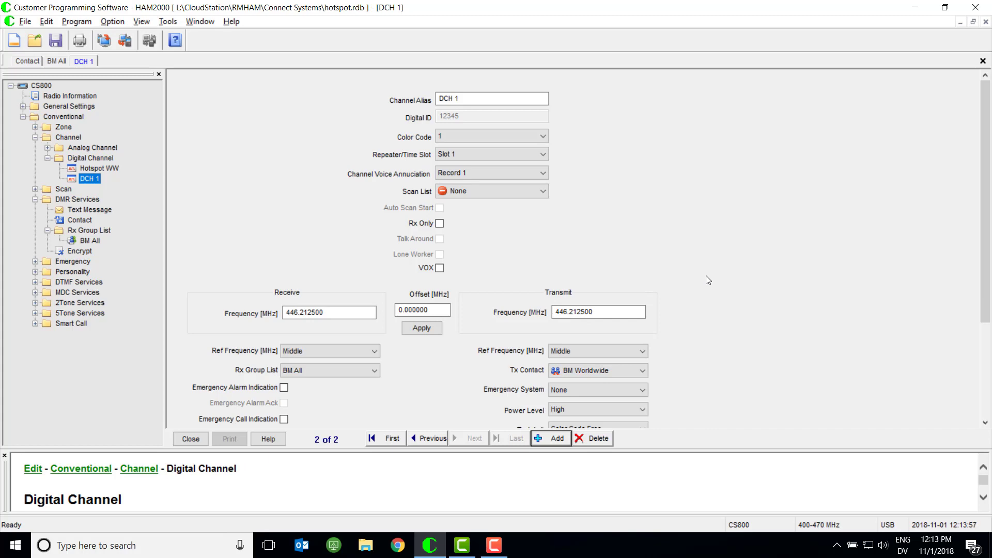
pyautogui.click(452, 98)
# Rename DCH 1 to Hotspot Colorado and set its transmit contact to BM Colorado.
pyautogui.click(480, 100)
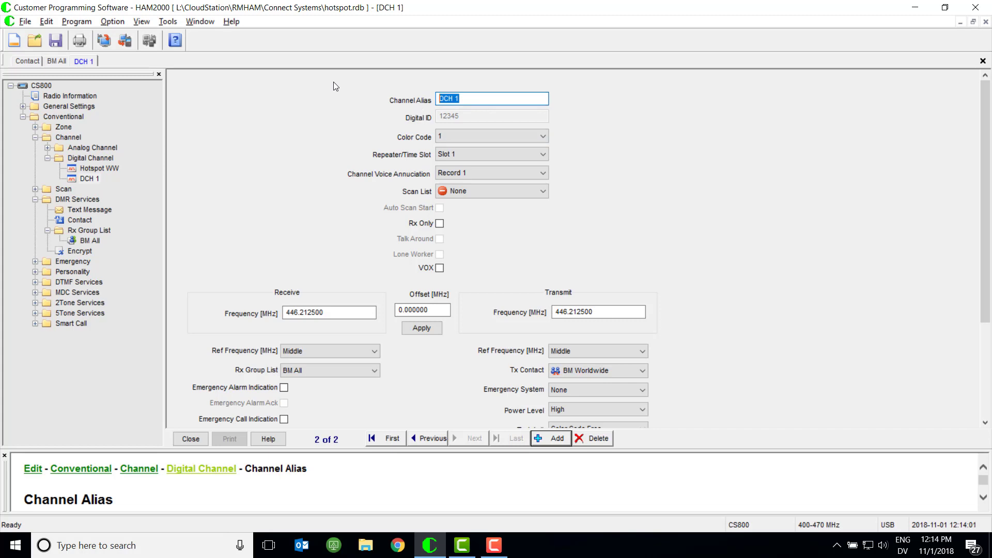
pyautogui.write('Hotspot Colorado')
pyautogui.click(620, 371)
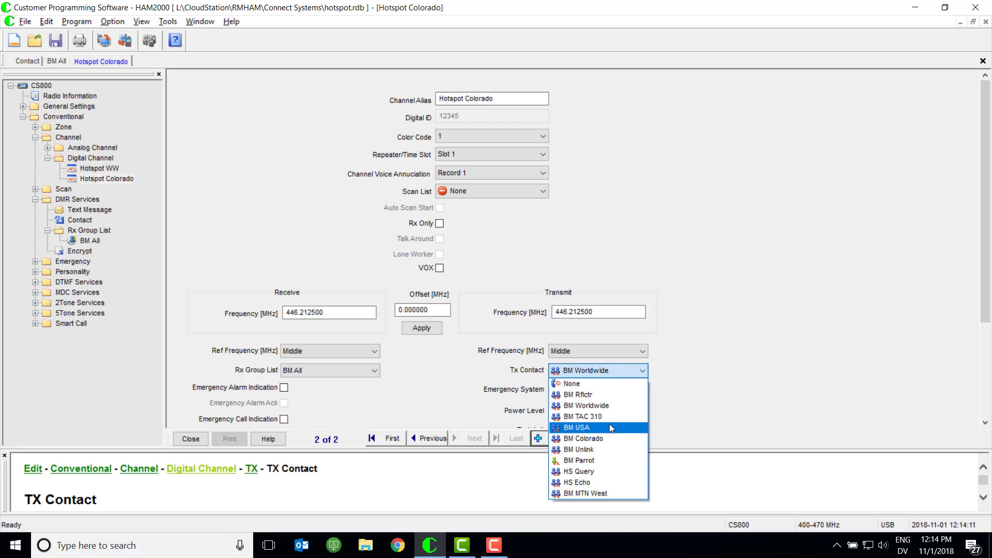
pyautogui.click(595, 438)
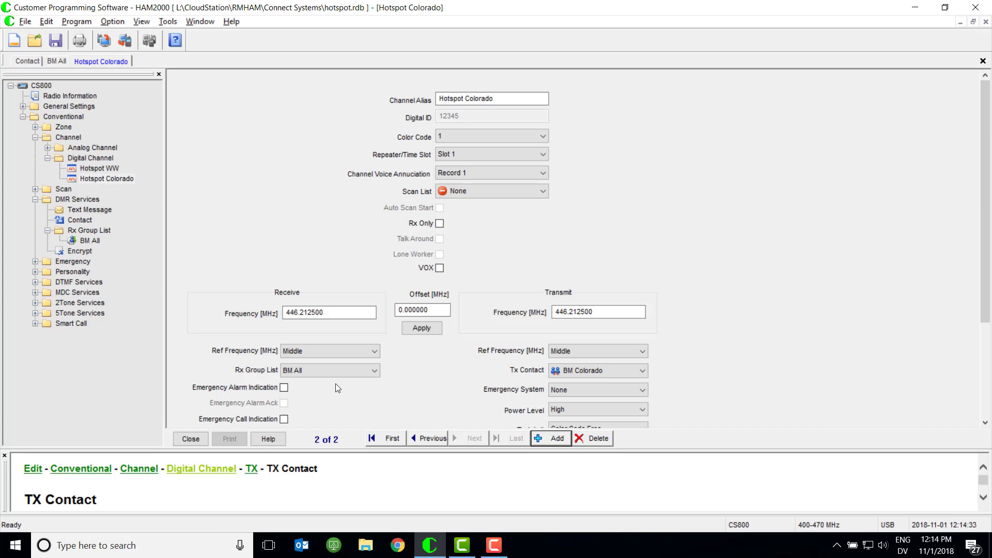
# Add two channels and paste the Hotspot Colorado settings into DCH 1 and DCH 2.
pyautogui.click(553, 439)
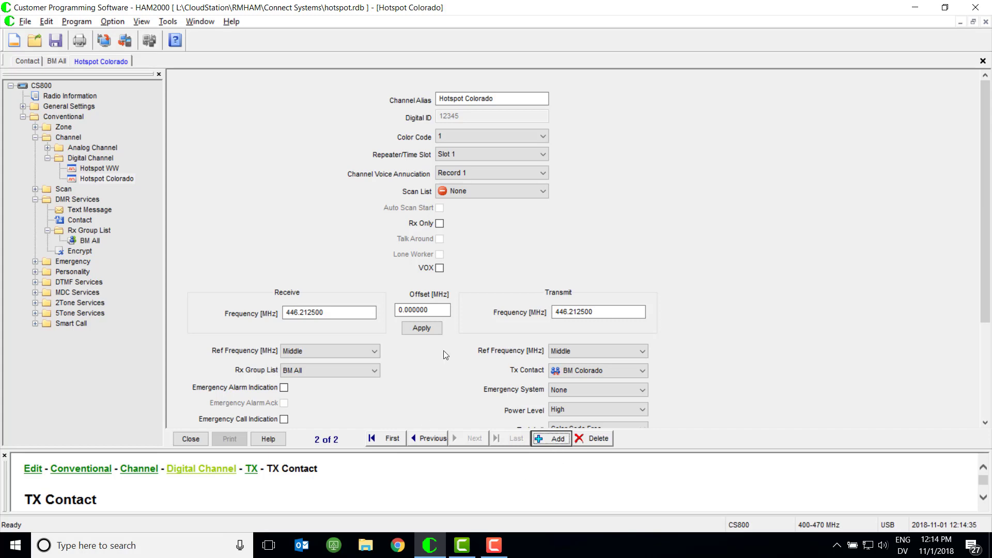
pyautogui.rightClick(98, 180)
pyautogui.rightClick(92, 189)
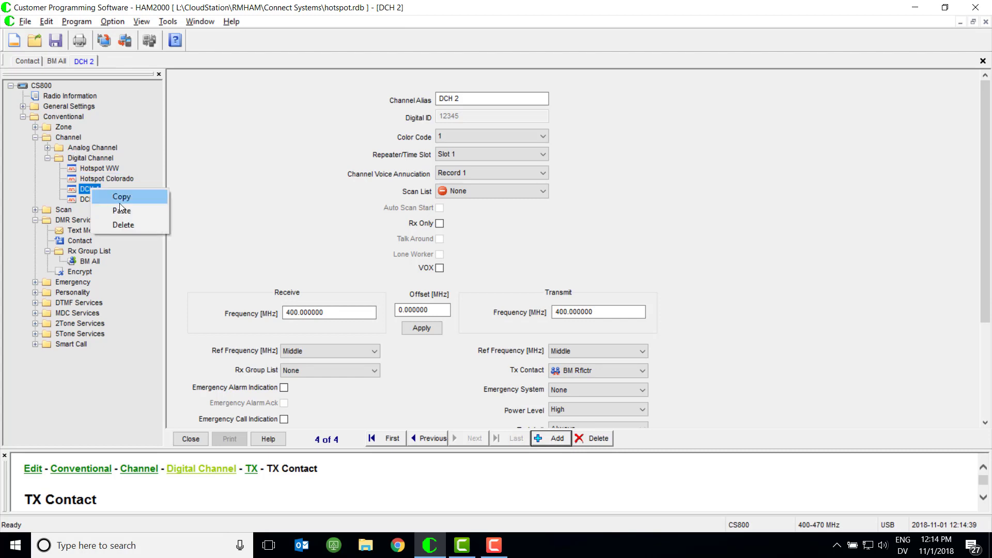
pyautogui.click(104, 206)
pyautogui.rightClick(92, 201)
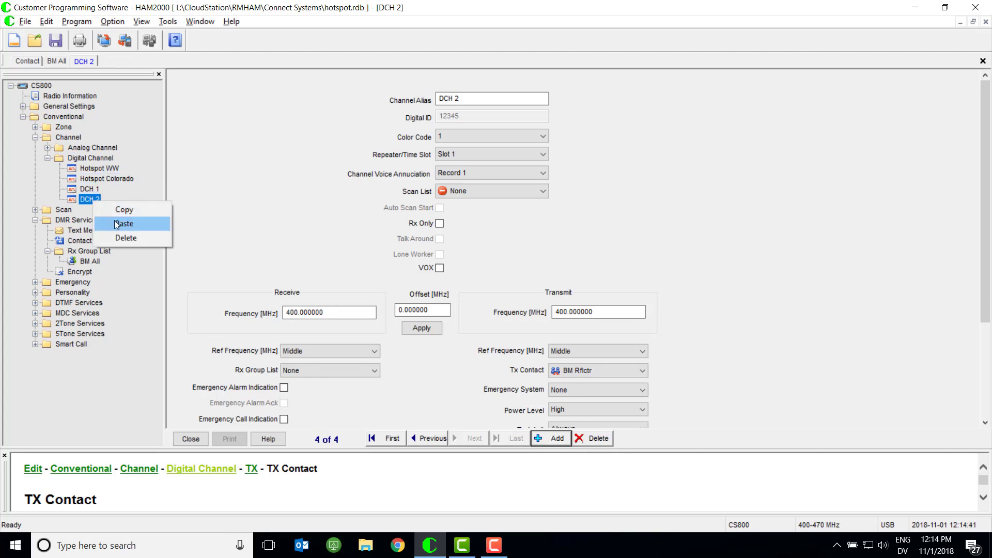
pyautogui.click(114, 220)
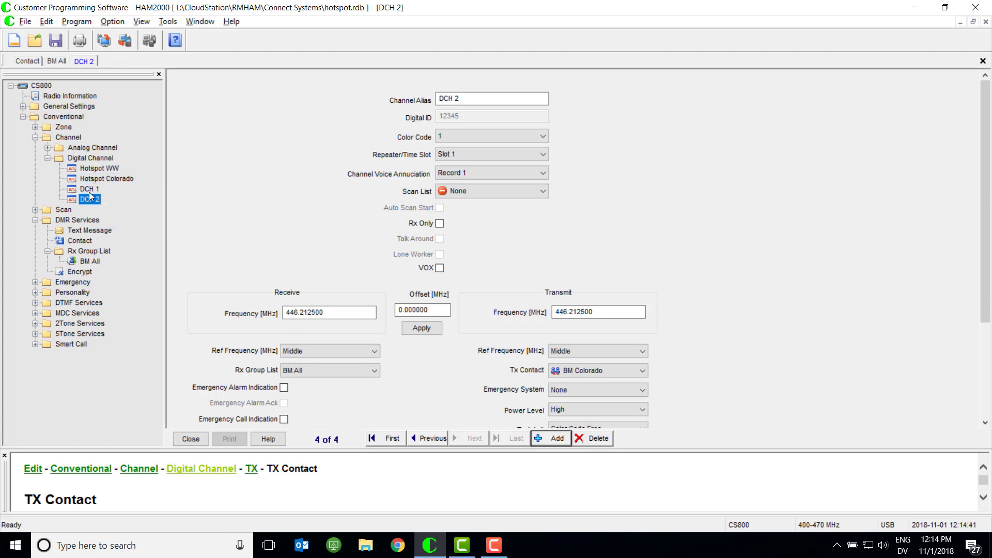
# Rename DCH 1 to Hotspot T310 and set its transmit contact to BM TAC 310.
pyautogui.click(490, 98)
pyautogui.write('Hots')
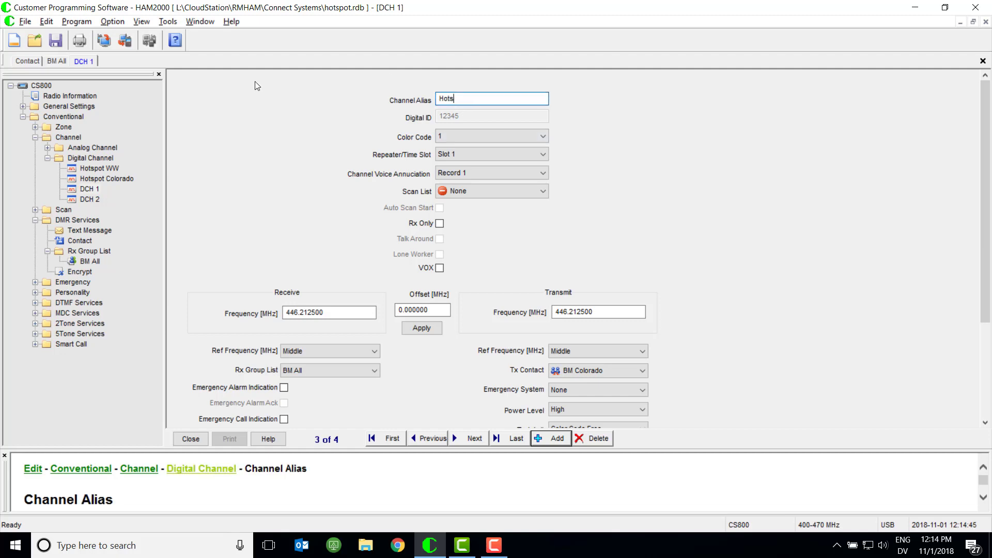
pyautogui.write('pot T310')
pyautogui.click(594, 370)
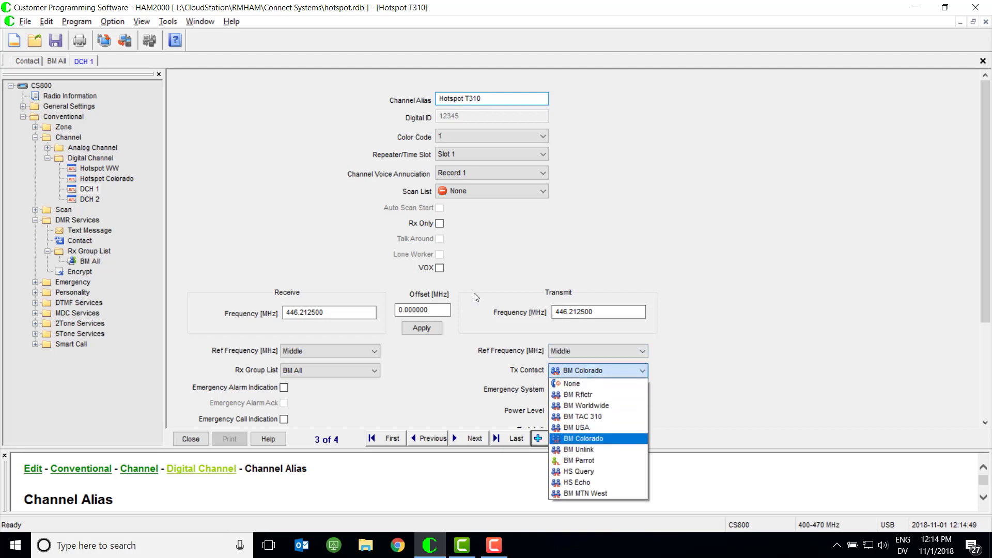
pyautogui.click(597, 417)
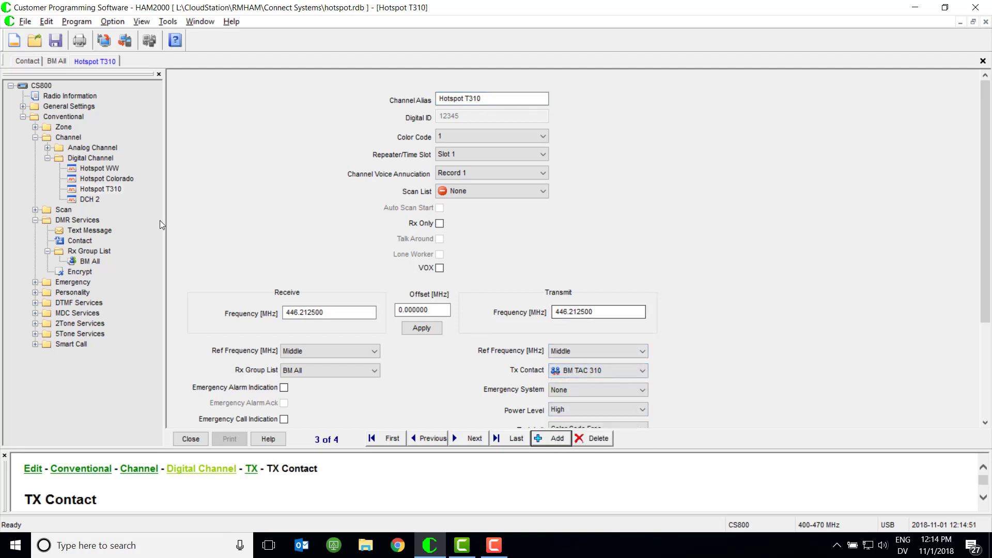
# Set DCH 2's transmit contact to BM USA and rename it Hotspot USA.
pyautogui.click(87, 200)
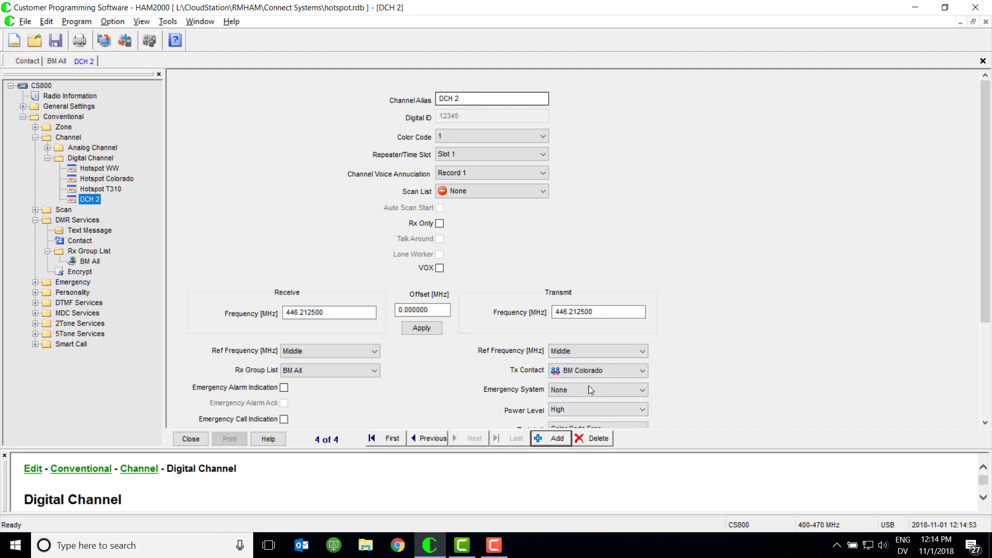
pyautogui.click(625, 368)
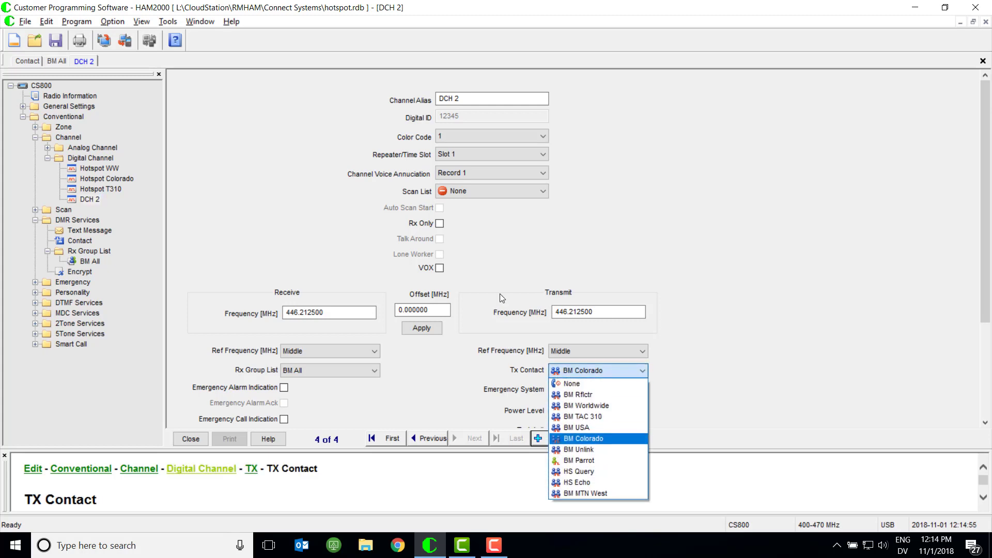
pyautogui.click(609, 428)
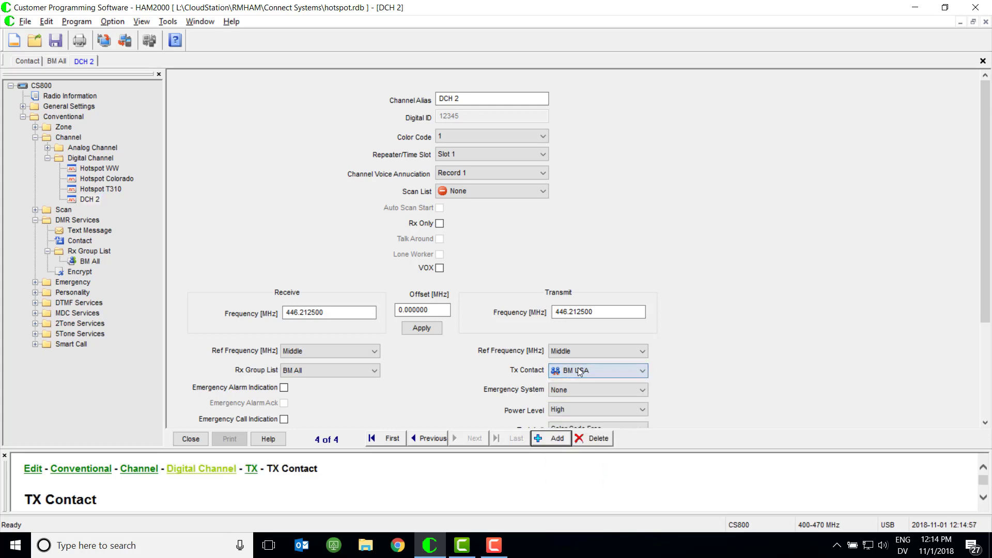
pyautogui.click(498, 100)
pyautogui.moveTo(498, 100); pyautogui.dragTo(343, 82)
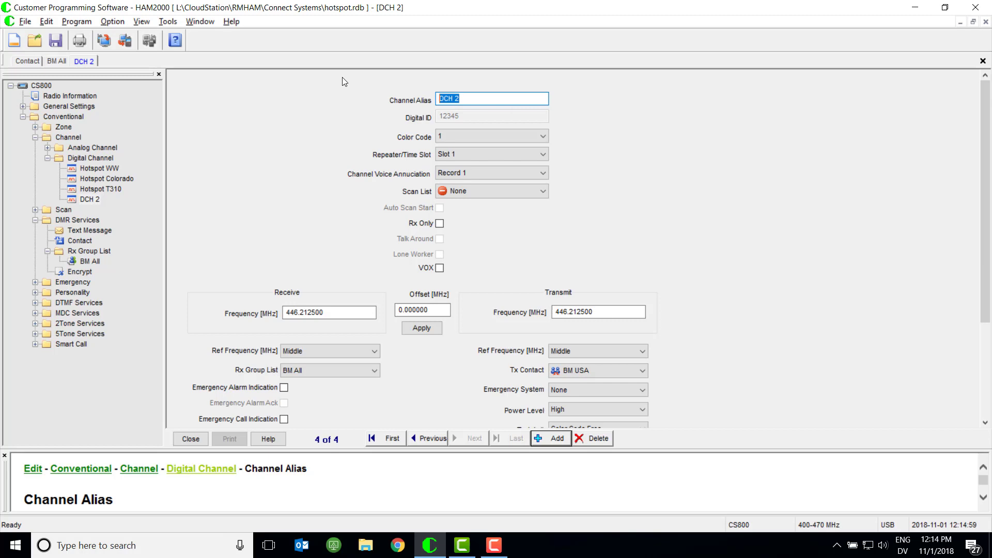
pyautogui.write('Hotspot USA')
pyautogui.press('Tab')
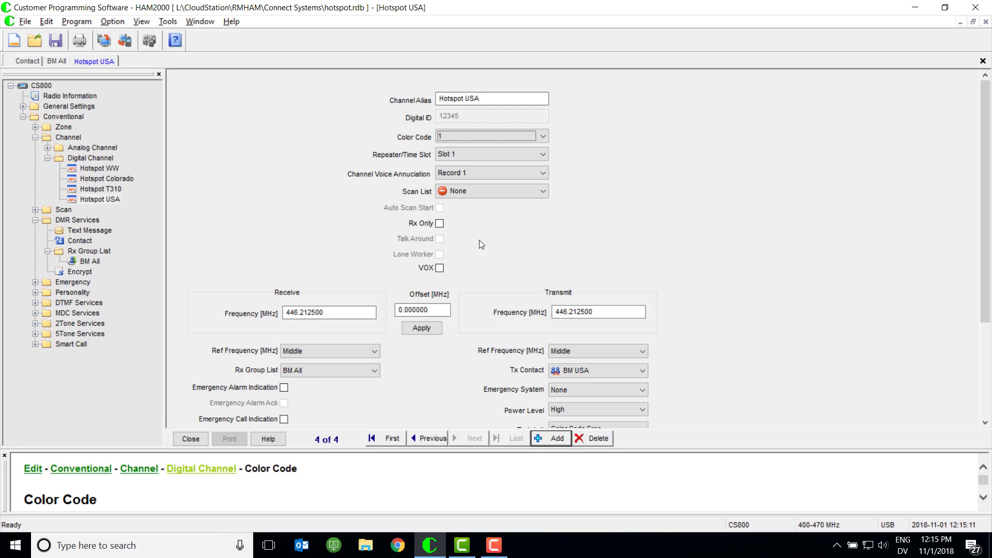
# Open Zone 1 and rename it Hotspot.
pyautogui.click(35, 127)
pyautogui.click(75, 138)
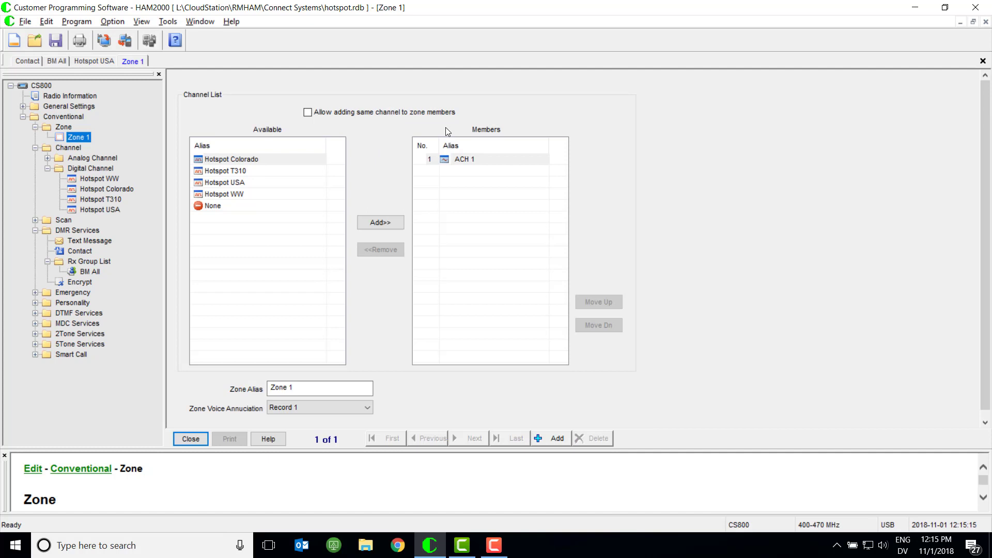
pyautogui.click(330, 386)
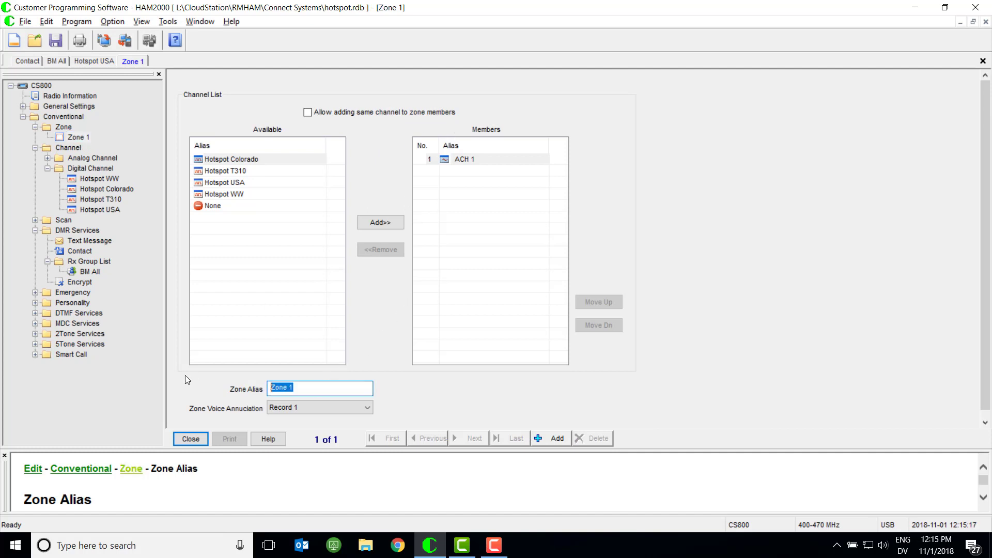
pyautogui.write('Hotspot')
# Add the four hotspot channels to the zone, remove ACH 1, and show the contact list.
pyautogui.click(287, 159)
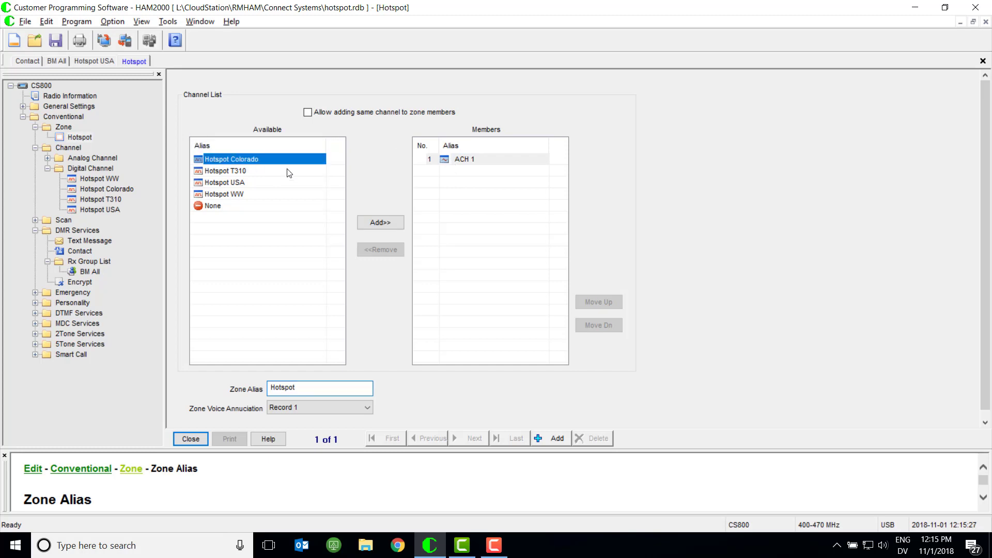
pyautogui.click(380, 222)
pyautogui.click(381, 222)
pyautogui.click(381, 222)
pyautogui.click(380, 222)
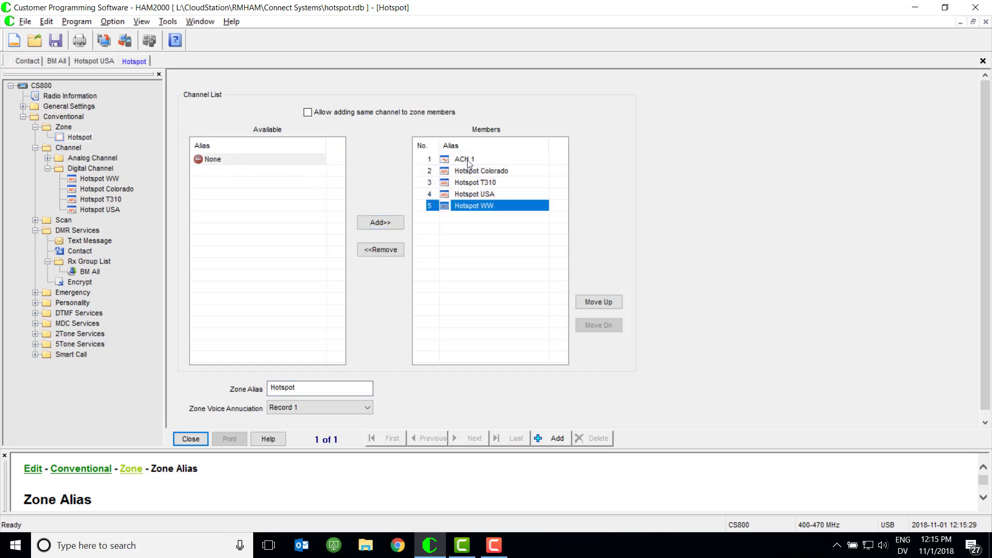
pyautogui.click(467, 160)
pyautogui.click(388, 250)
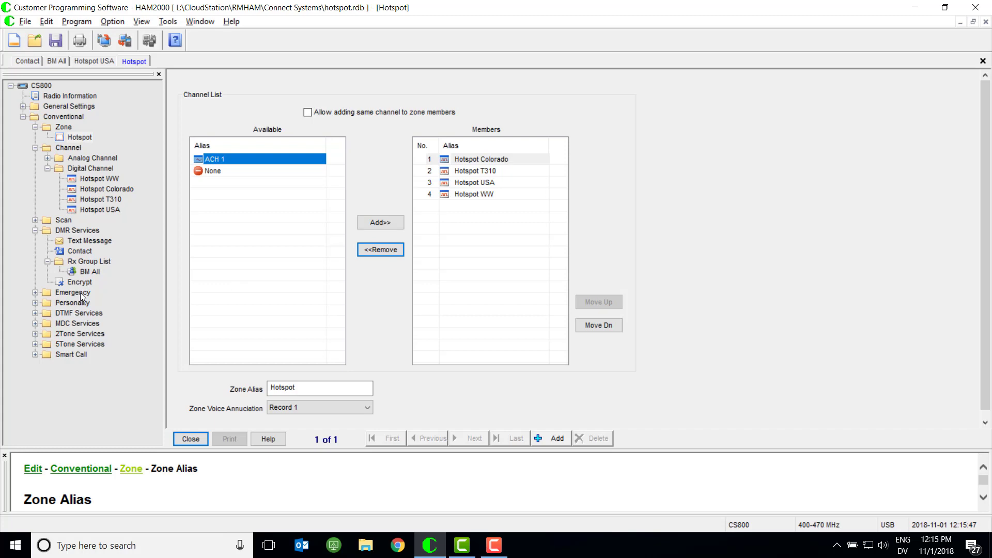
pyautogui.click(81, 252)
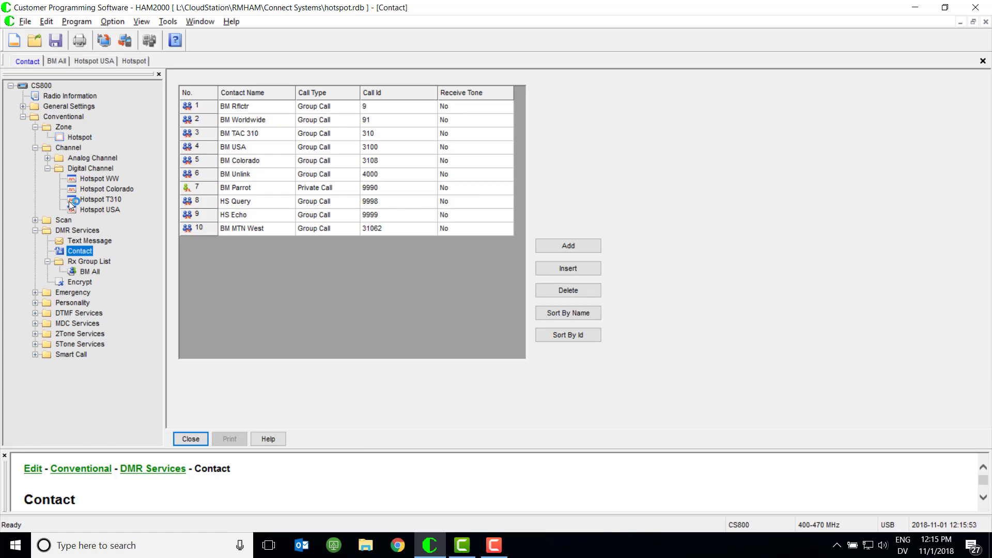
# Review the BM All receive group, then return to the Hotspot WW channel.
pyautogui.click(93, 271)
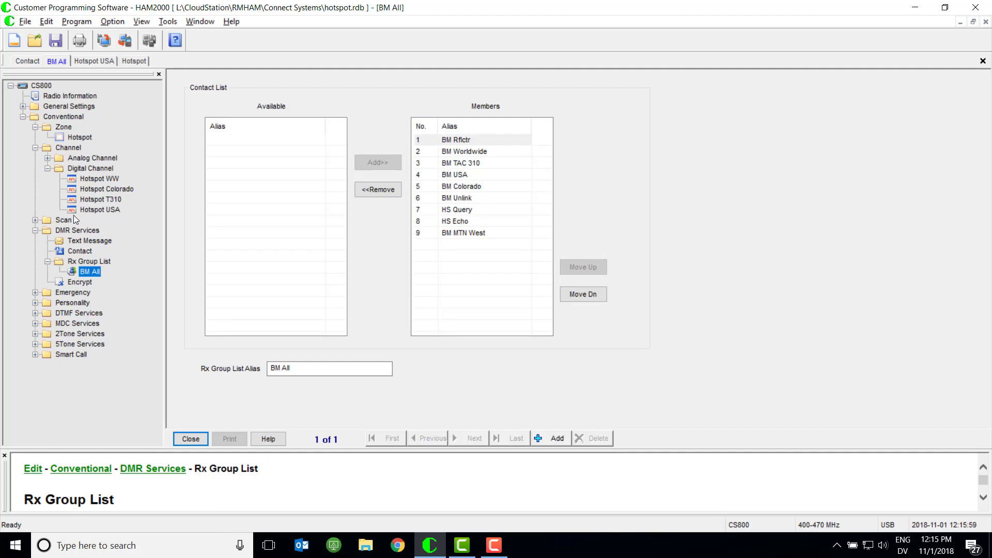
pyautogui.click(88, 180)
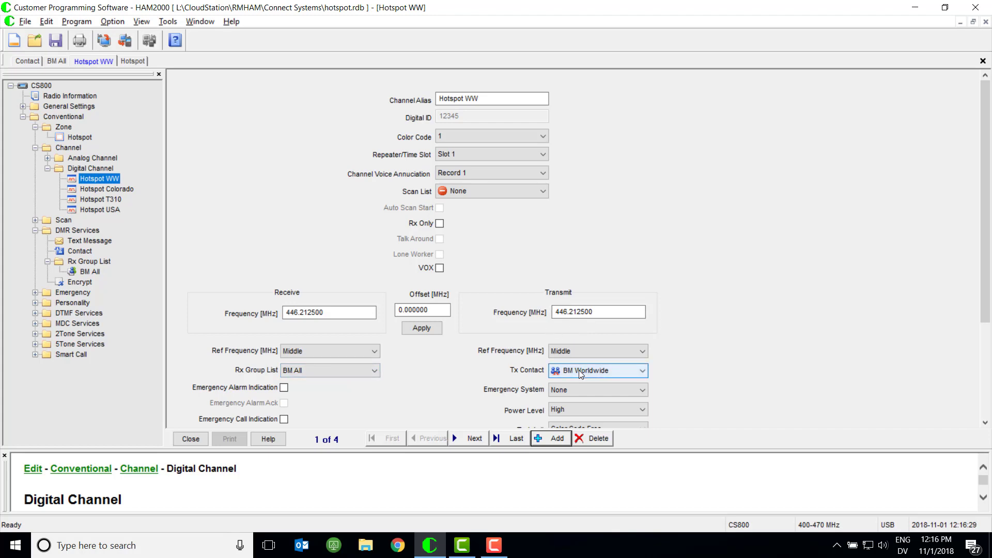
# Select the Hotspot zone and save the codeplug as hotspot.rdb.
pyautogui.click(64, 114)
pyautogui.click(80, 138)
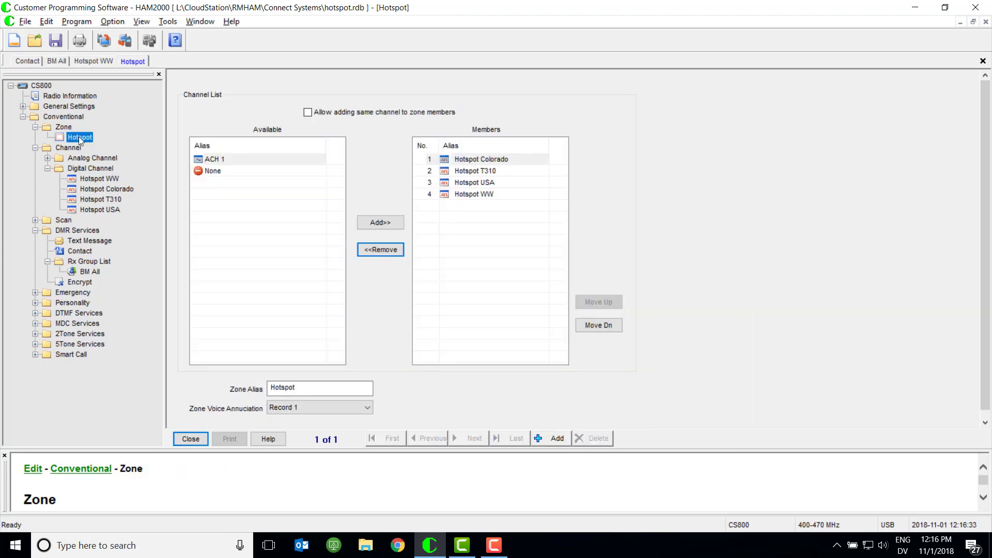
pyautogui.click(60, 44)
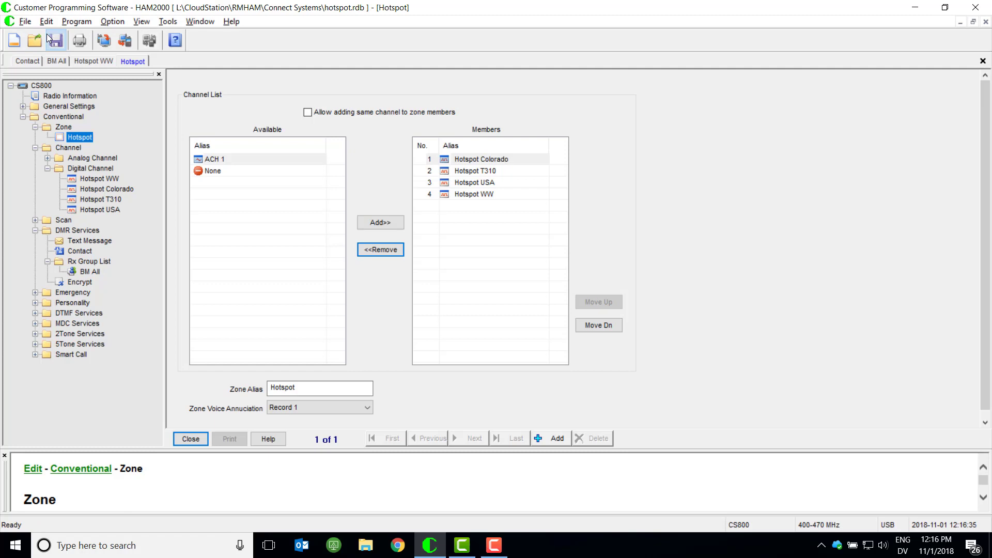